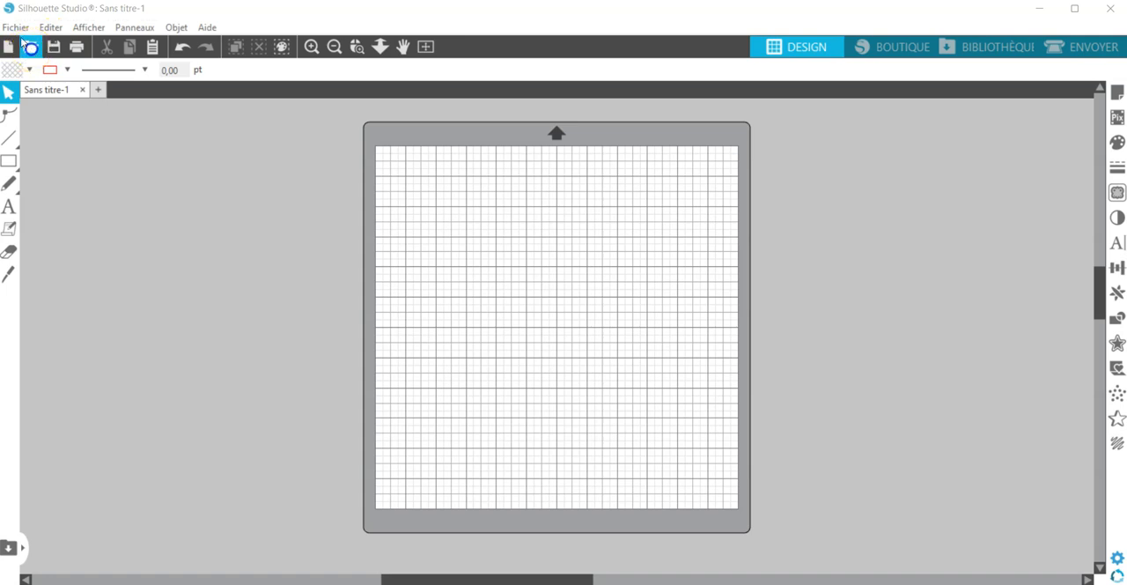
- Open the fleur-de-lis image and shift it slightly inward from the corner of the cutting mat
left_click(26, 44)
double_click(199, 181)
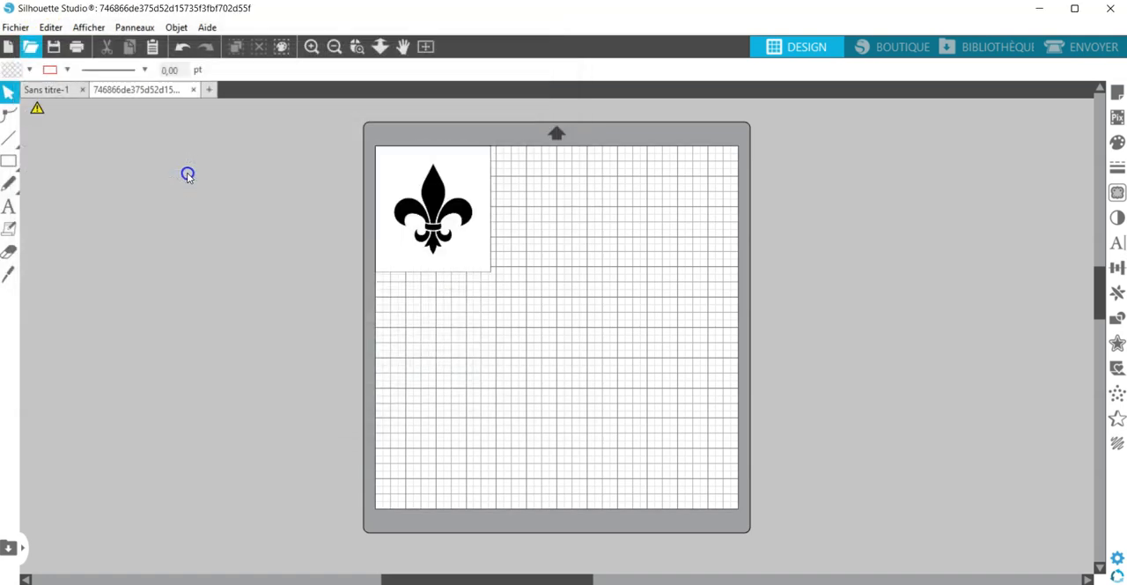
left_click_drag(432, 226, 457, 238)
left_click(581, 354)
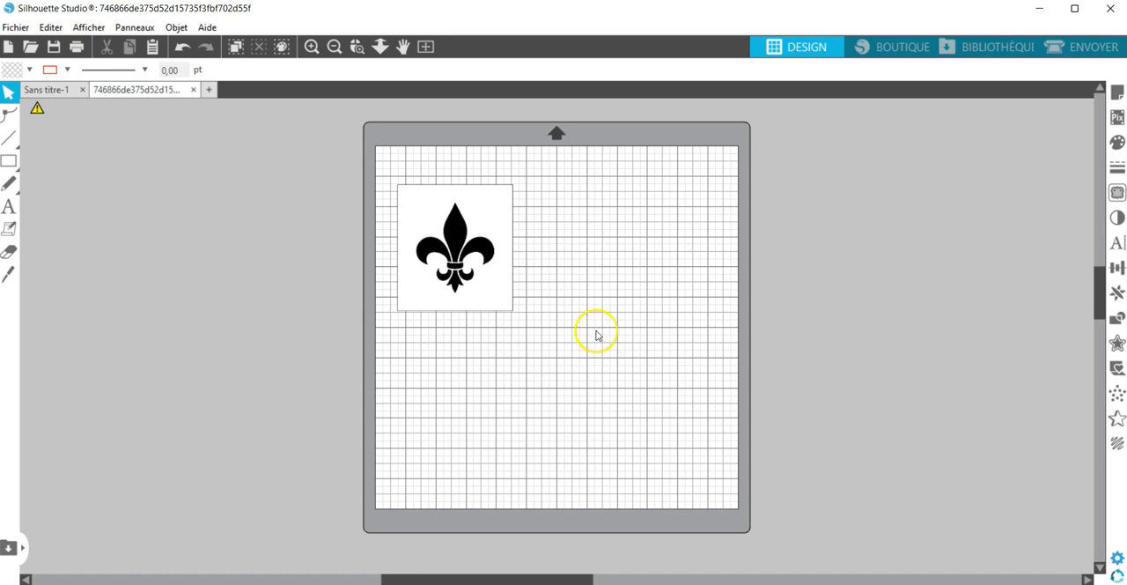
- Scale the fleur-de-lis image down proportionally to about 3.425 × 3.743 inches
left_click(477, 283)
mouse_move(503, 313)
left_mouse_down()
mouse_move(606, 380)
mouse_move(552, 362)
mouse_move(496, 302)
mouse_move(501, 310)
left_mouse_up()
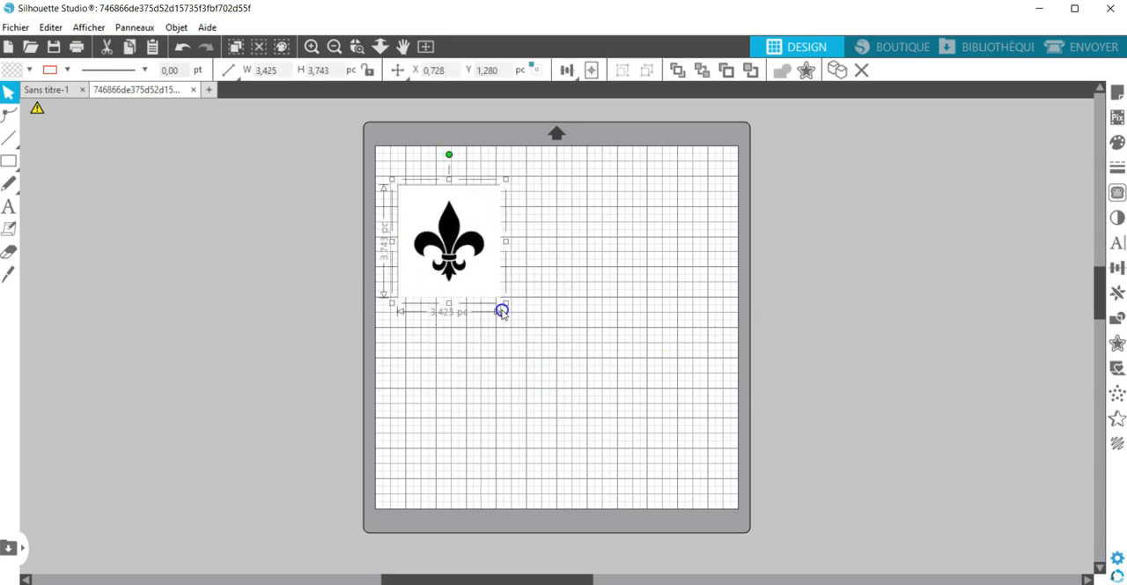
left_click(519, 312)
- Define a trace area of about 2.671 × 3.154 inches enclosing the entire black fleur-de-lis
left_click(309, 48)
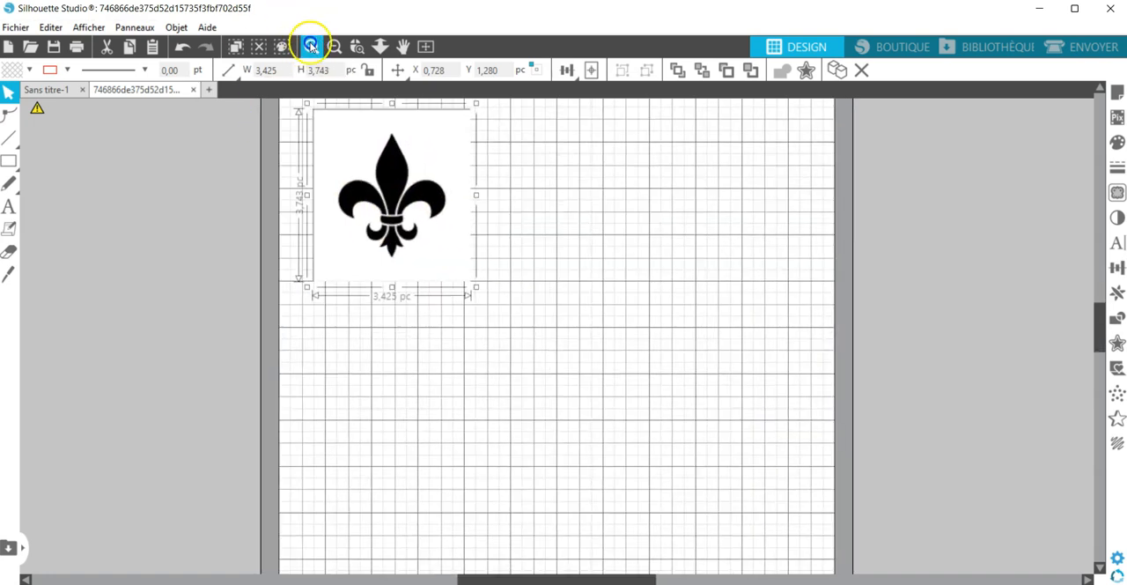
left_click(309, 48)
scroll(634, 385, "up", 3)
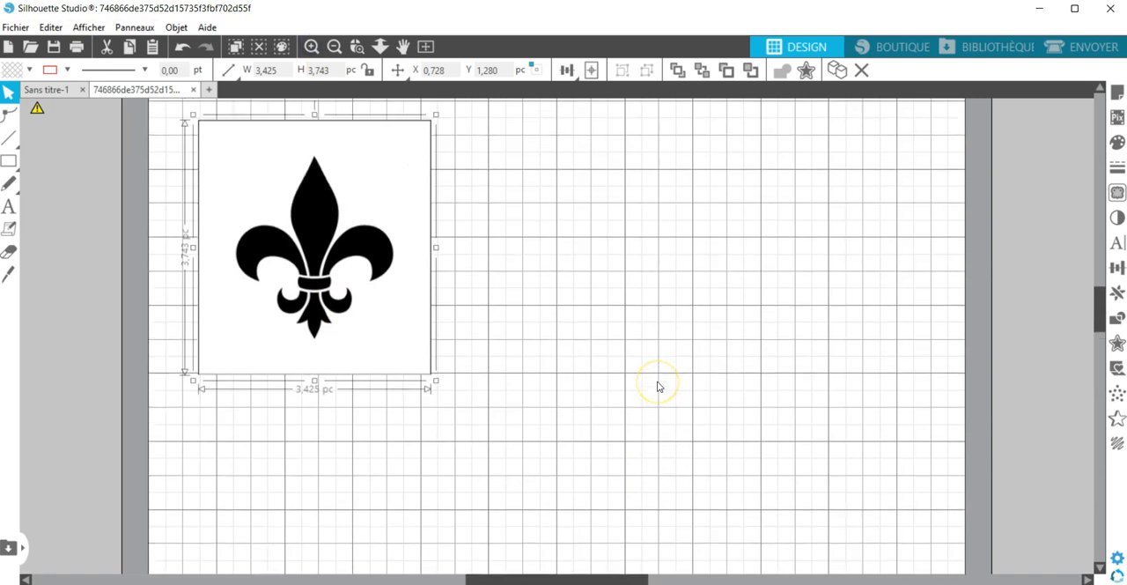
left_click(310, 45)
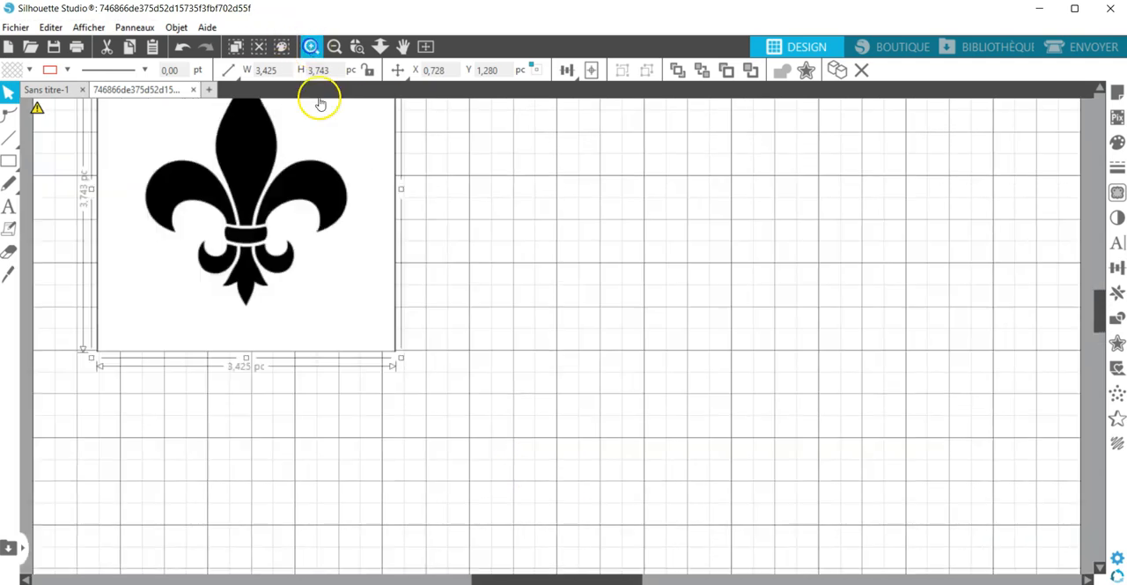
left_click(311, 45)
left_click_drag(553, 237, 644, 279)
scroll(649, 308, "up", 1)
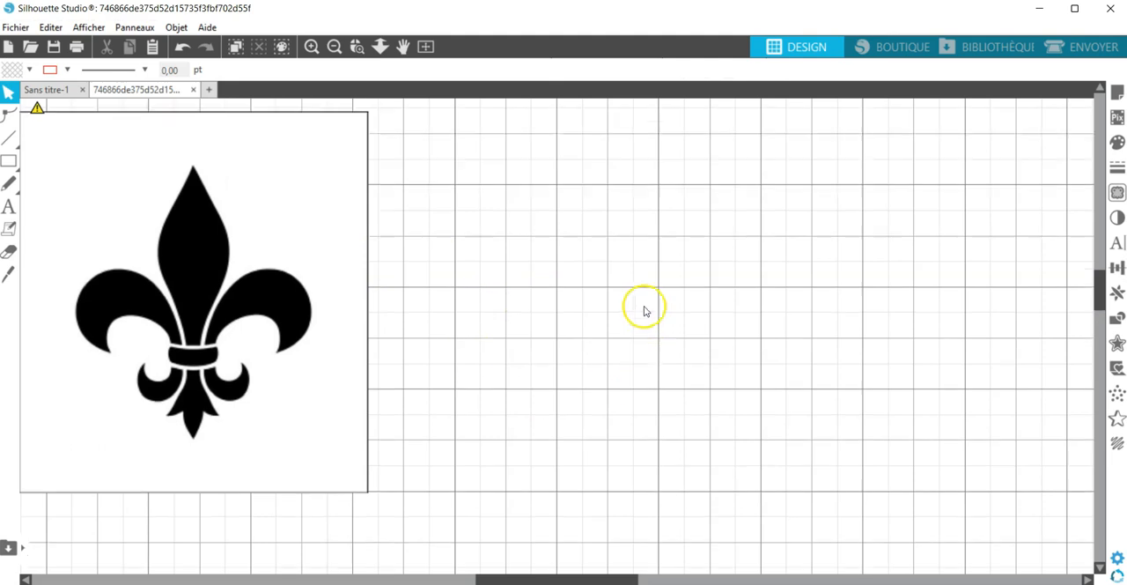
left_click_drag(625, 579, 567, 578)
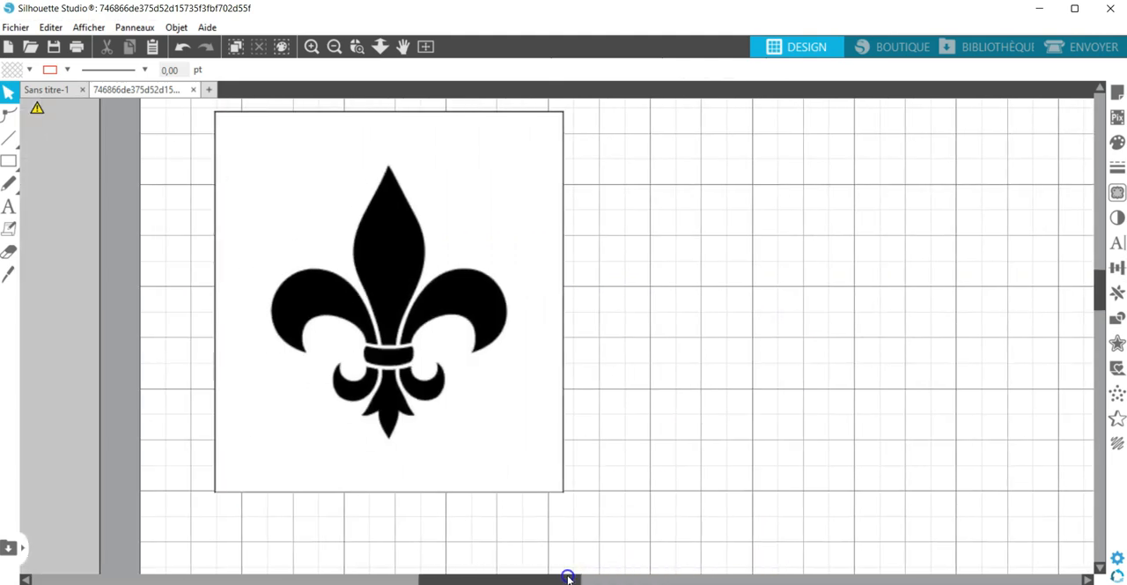
left_click(1118, 195)
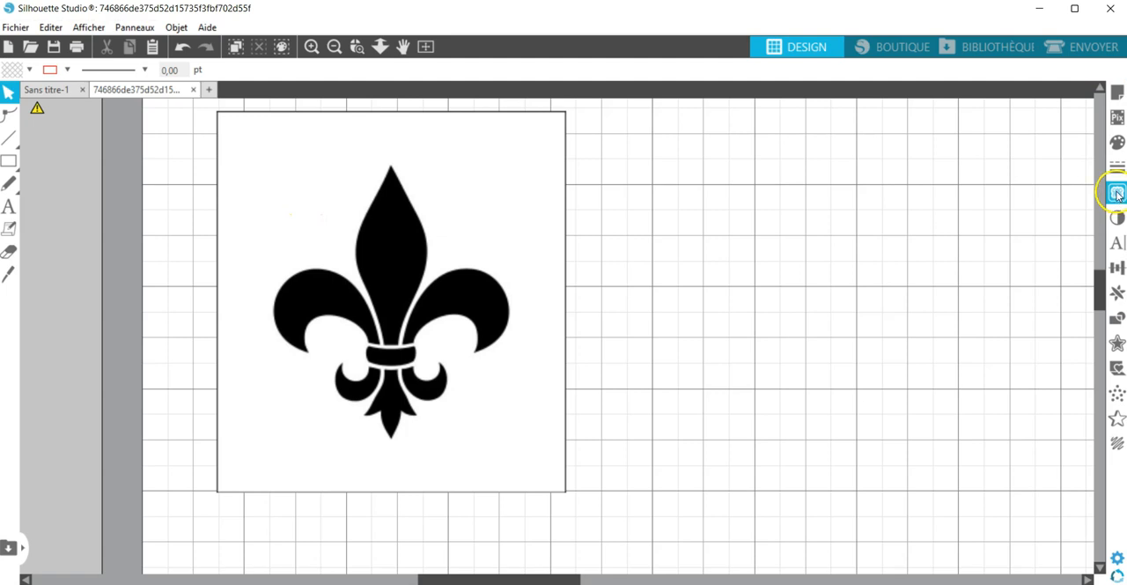
left_click(935, 167)
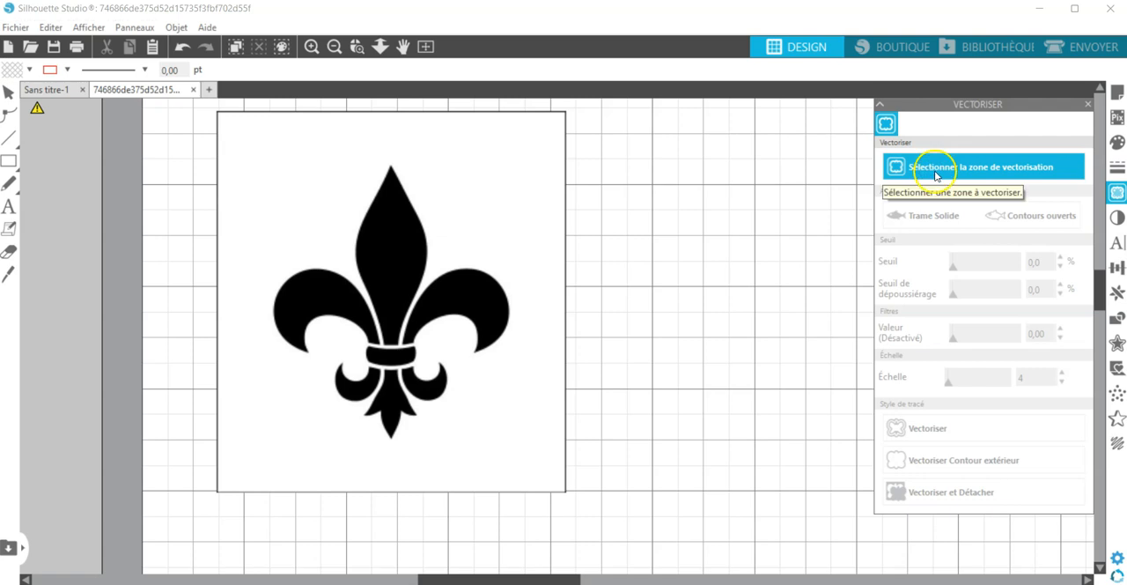
mouse_move(251, 142)
left_mouse_down()
mouse_move(456, 318)
mouse_move(523, 465)
left_mouse_up()
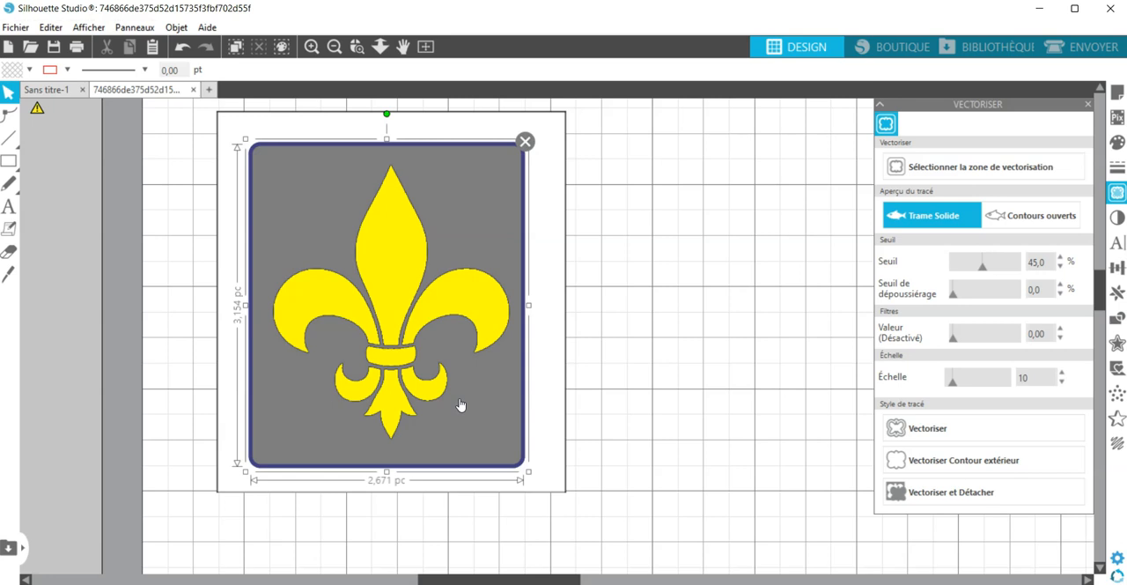
- Set the trace threshold (Seuil) to 50 % and trace the fleur-de-lis with the Vectoriser style
left_click(983, 266)
mouse_move(995, 267)
left_mouse_down()
mouse_move(1009, 265)
mouse_move(948, 265)
mouse_move(991, 268)
left_mouse_up()
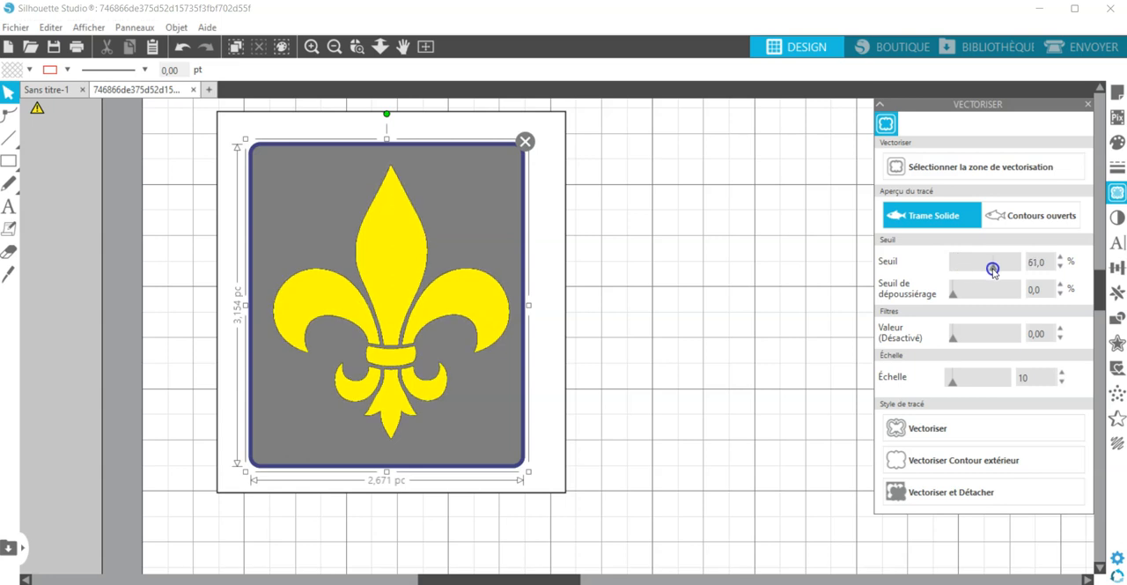
mouse_move(994, 267)
left_mouse_down()
mouse_move(1071, 262)
mouse_move(1007, 270)
left_mouse_up()
left_click(932, 429)
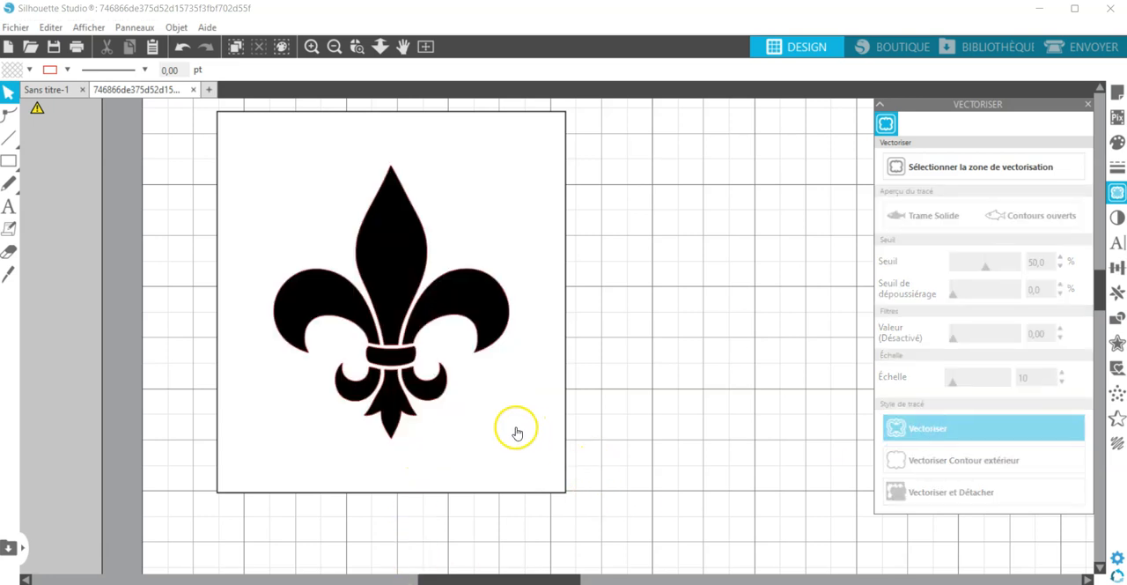
- Move the original fleur-de-lis image away from its traced outline and delete the image
left_click(522, 430)
mouse_move(522, 430)
left_mouse_down()
mouse_move(632, 431)
mouse_move(715, 461)
left_mouse_up()
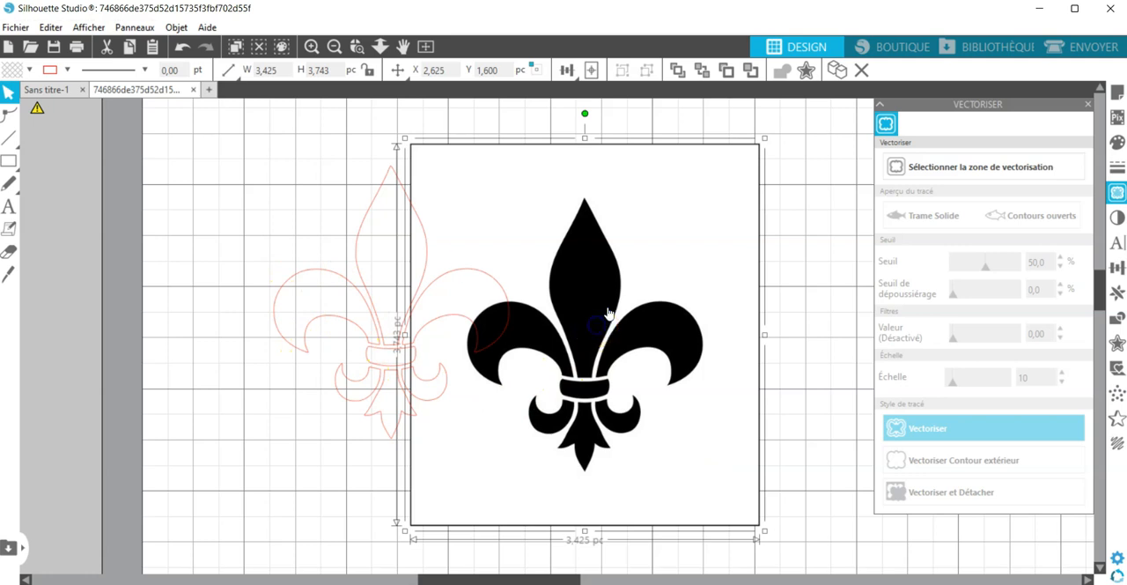
key("Delete")
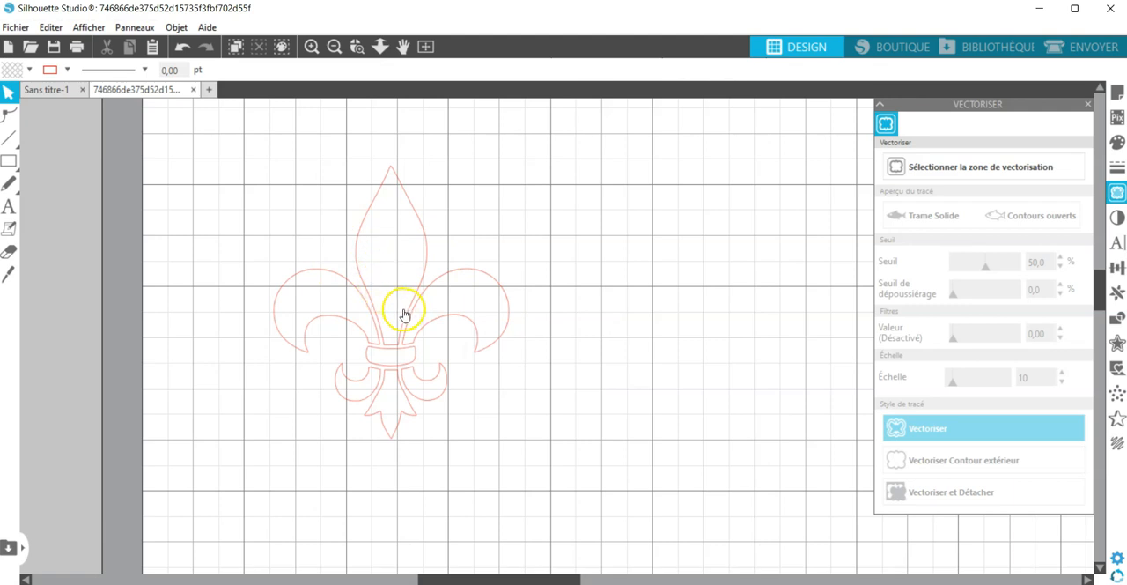
- Enlarge the traced outline to about 2.370 × 2.749 inches and move it to about X 1.088, Y 0.813 on the mat
left_click(405, 312)
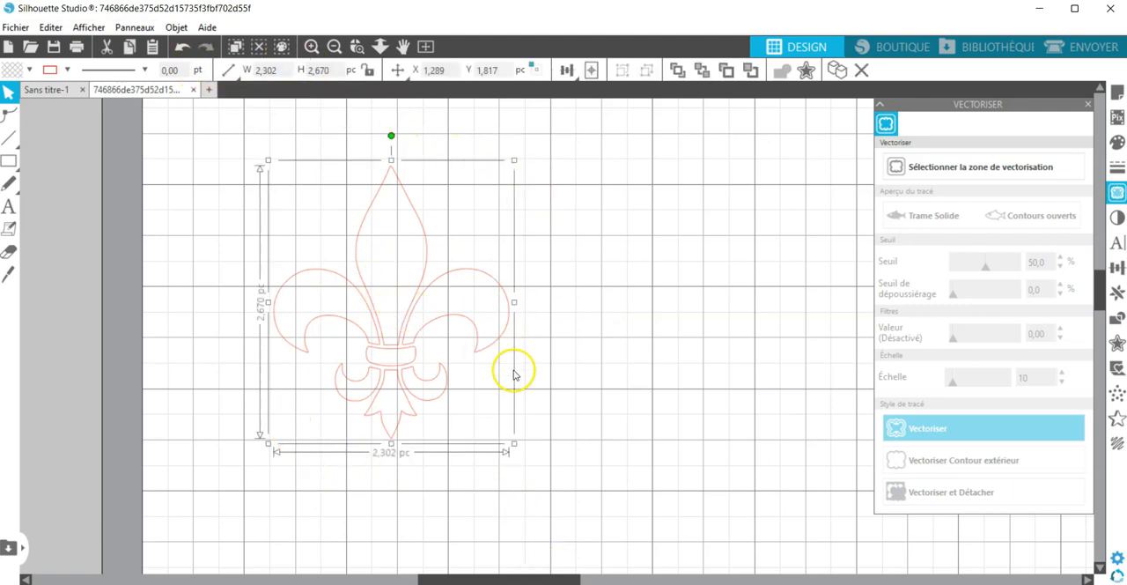
left_click_drag(513, 443, 522, 452)
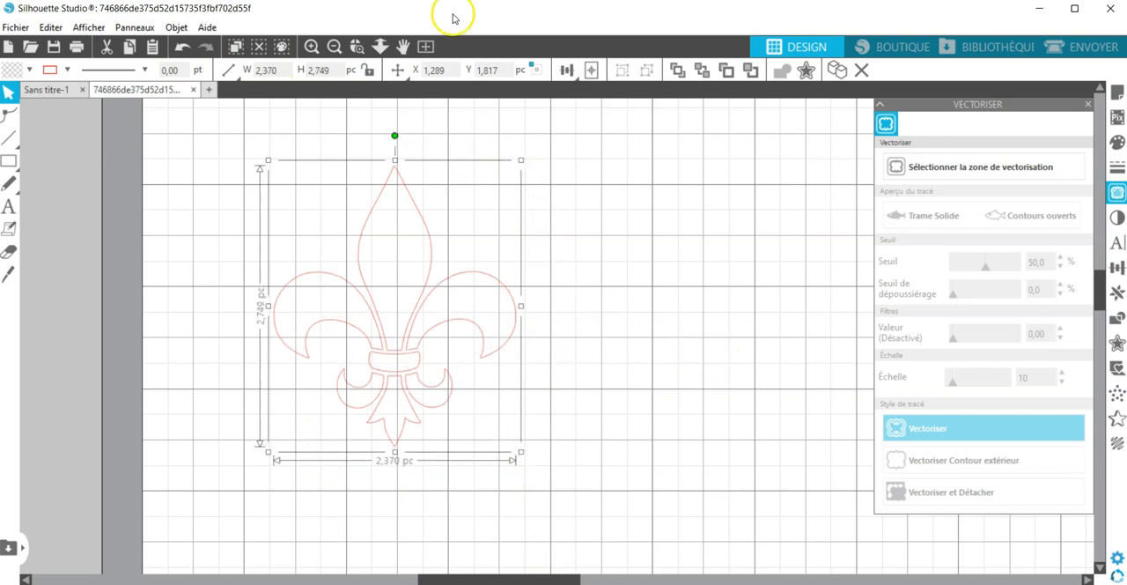
left_click(333, 47)
left_click(334, 47)
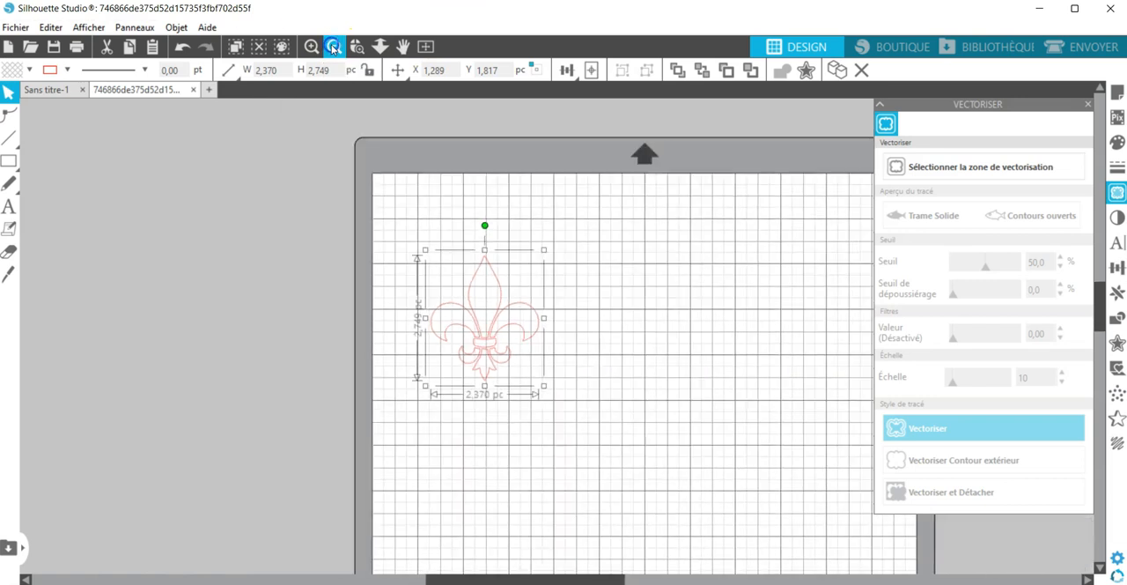
left_click(334, 45)
left_click(513, 278)
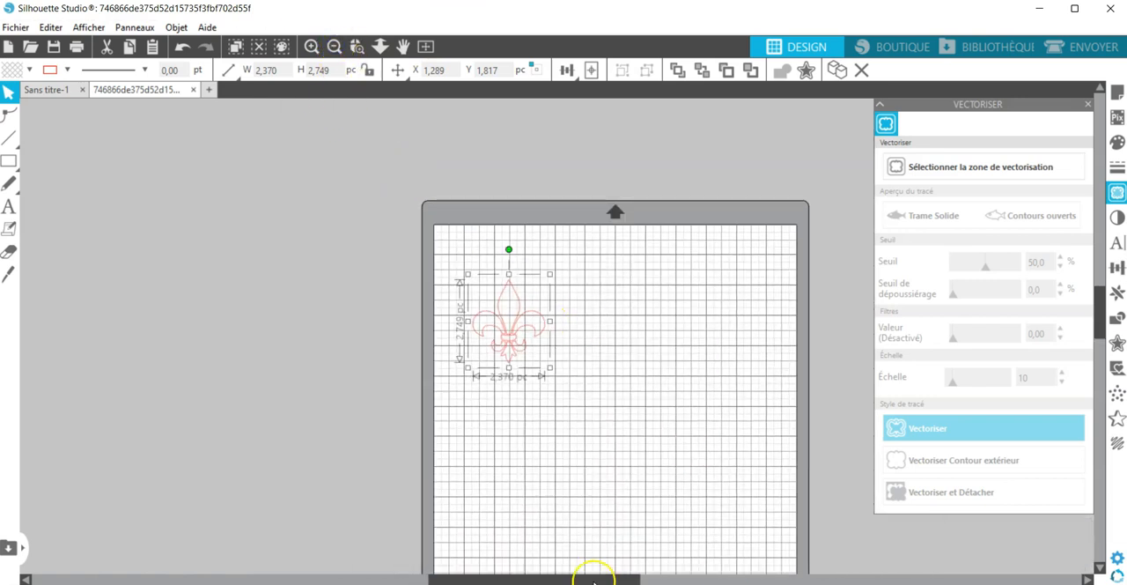
left_click_drag(604, 574, 658, 573)
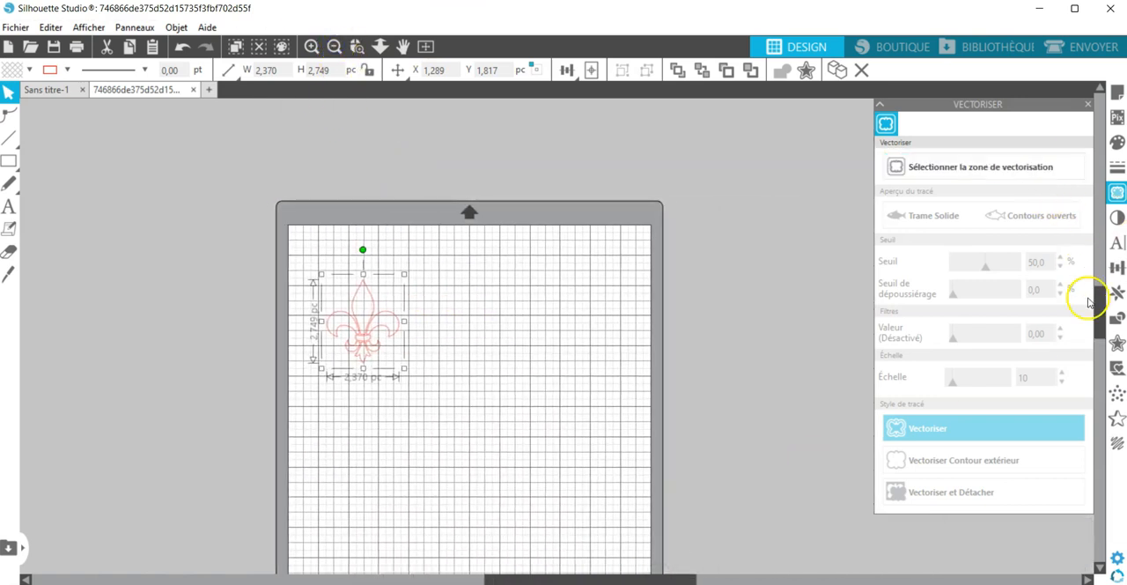
left_click_drag(1101, 312, 1102, 327)
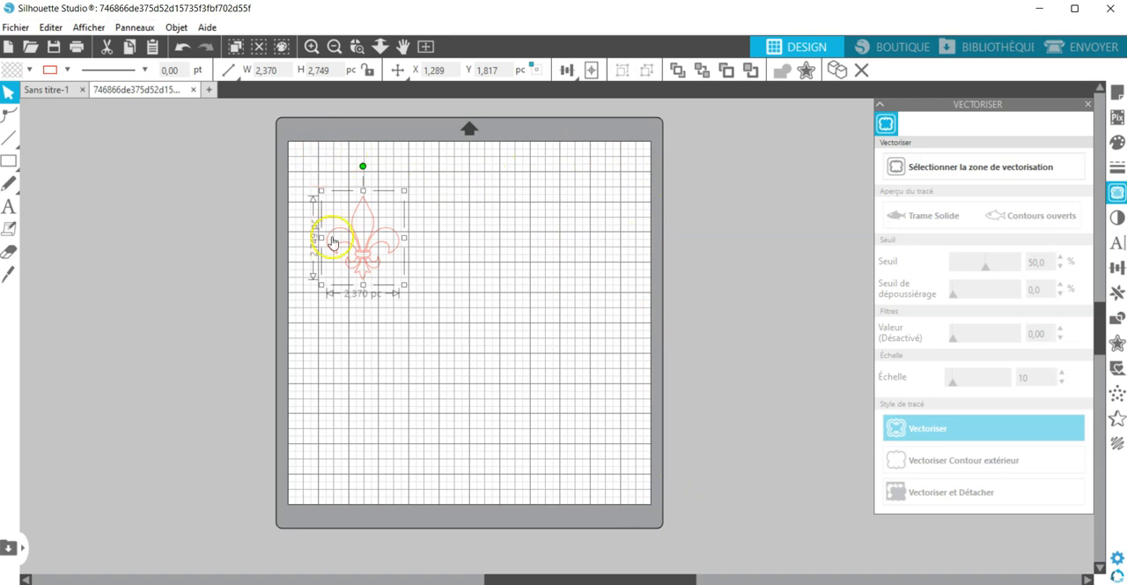
left_click_drag(362, 248, 356, 215)
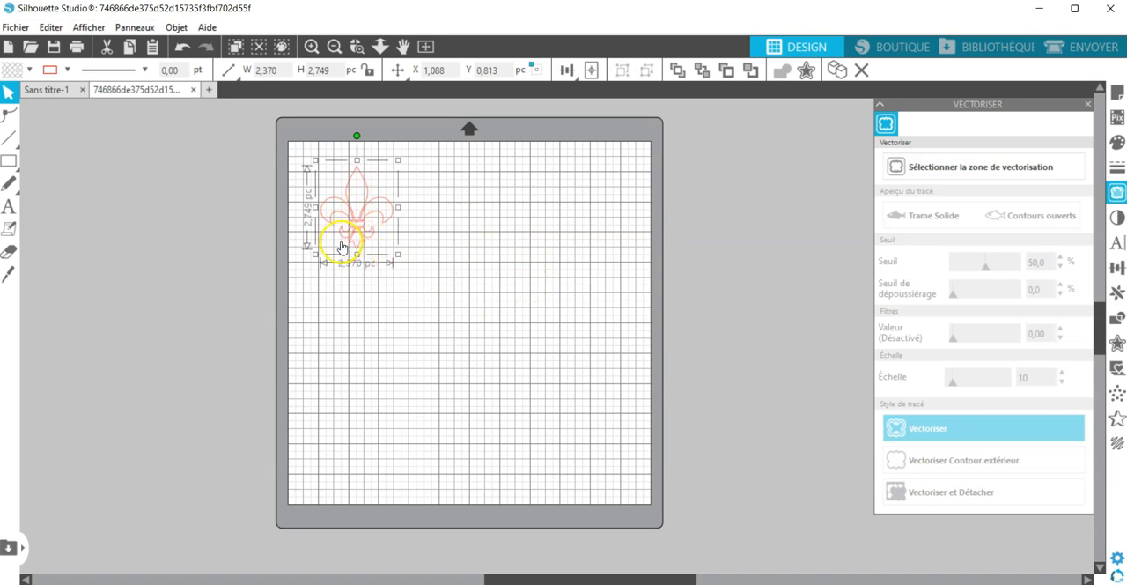
- Open the send setup and keep Outil 1 on Vinyle, Mat with the Découper action and the AutoLame blade
left_click(1080, 50)
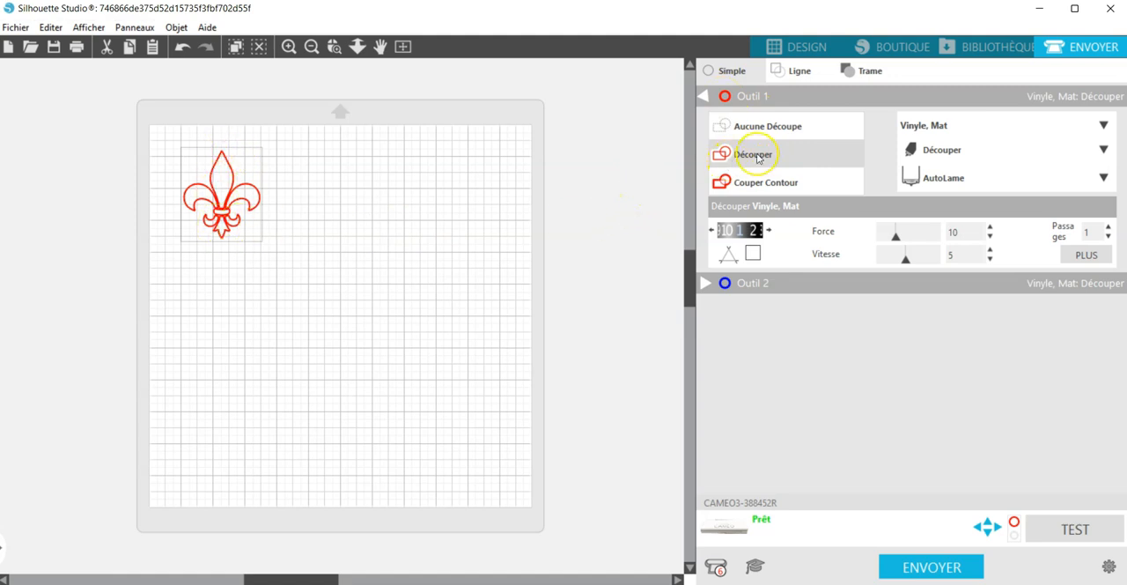
left_click(1102, 125)
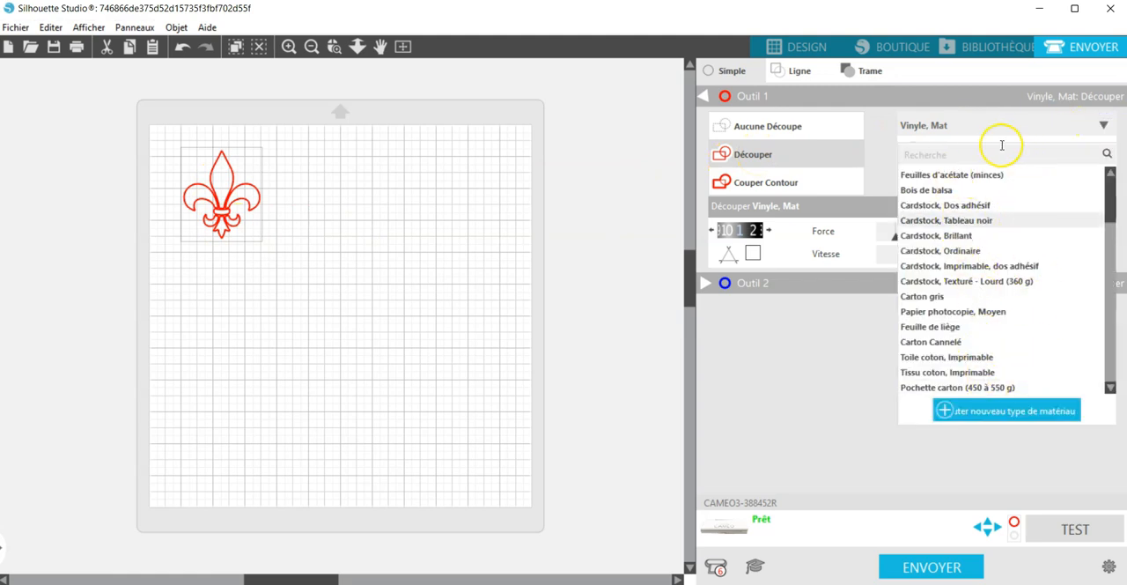
left_click(962, 123)
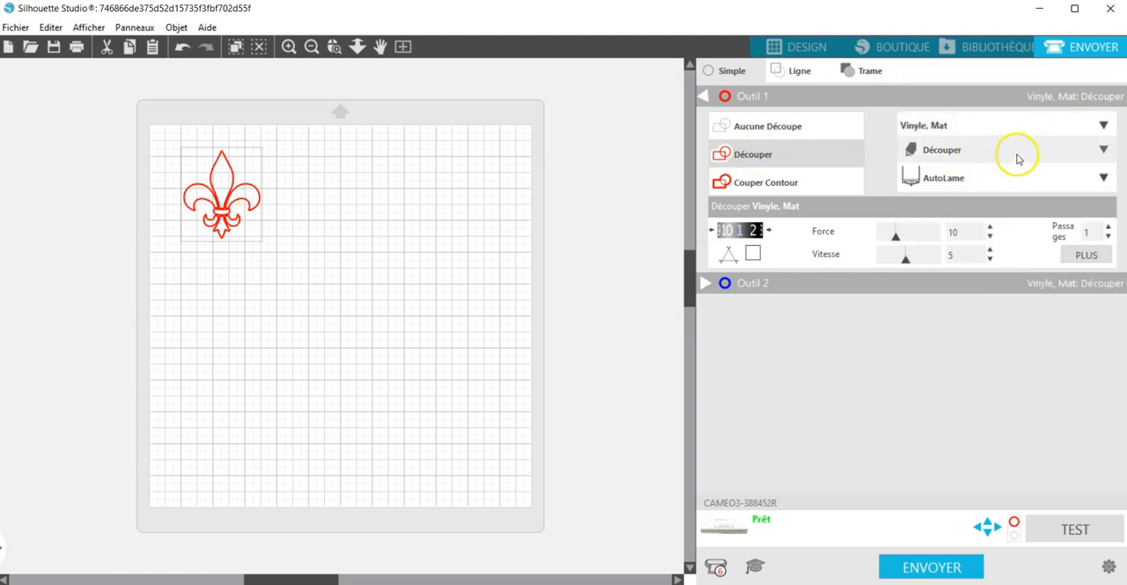
left_click(1103, 150)
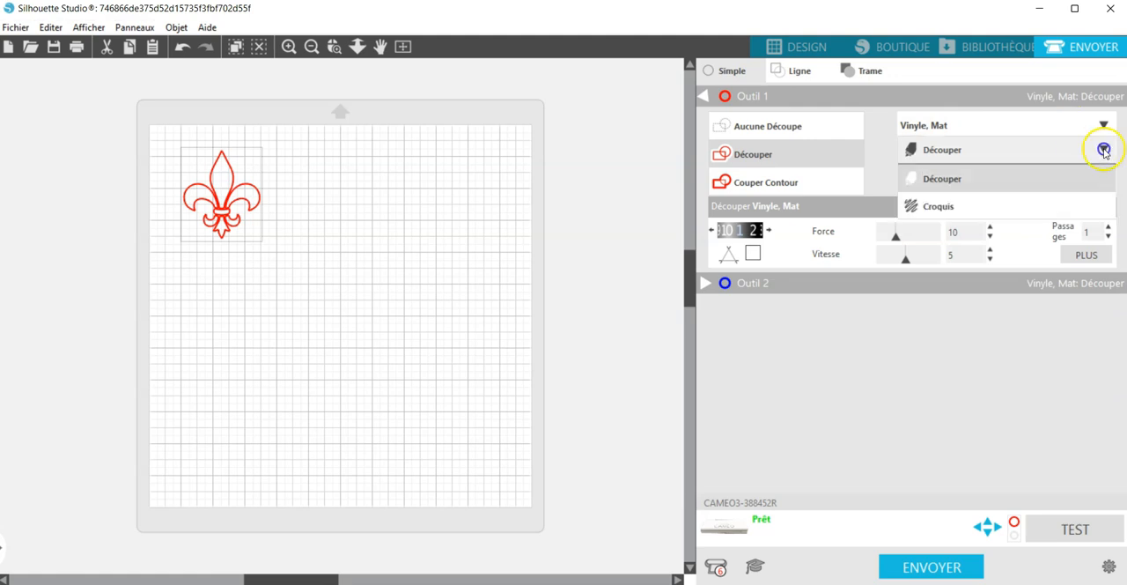
left_click(953, 186)
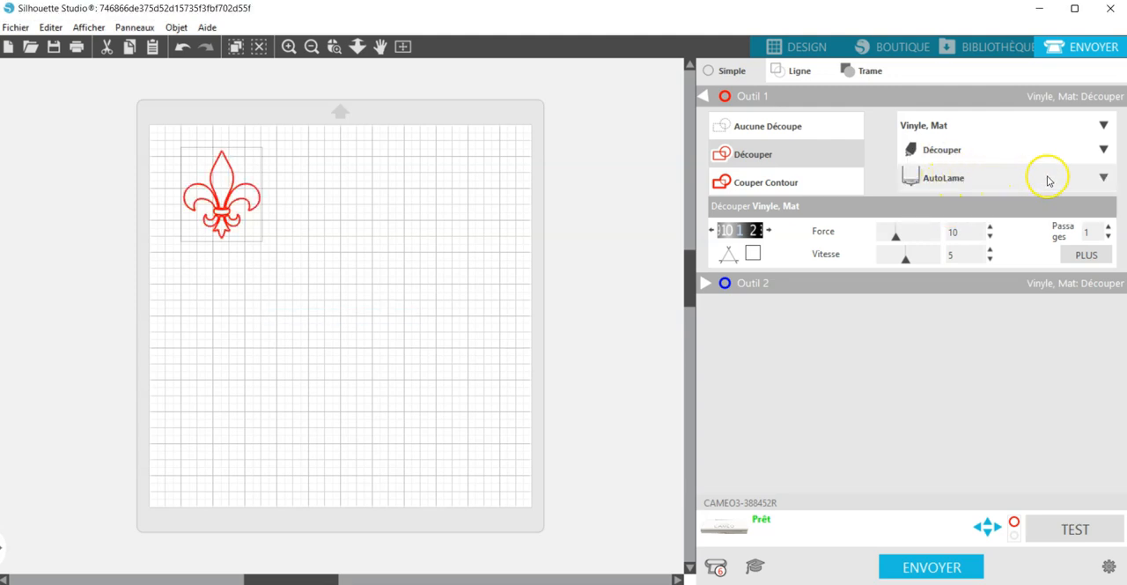
left_click(1102, 176)
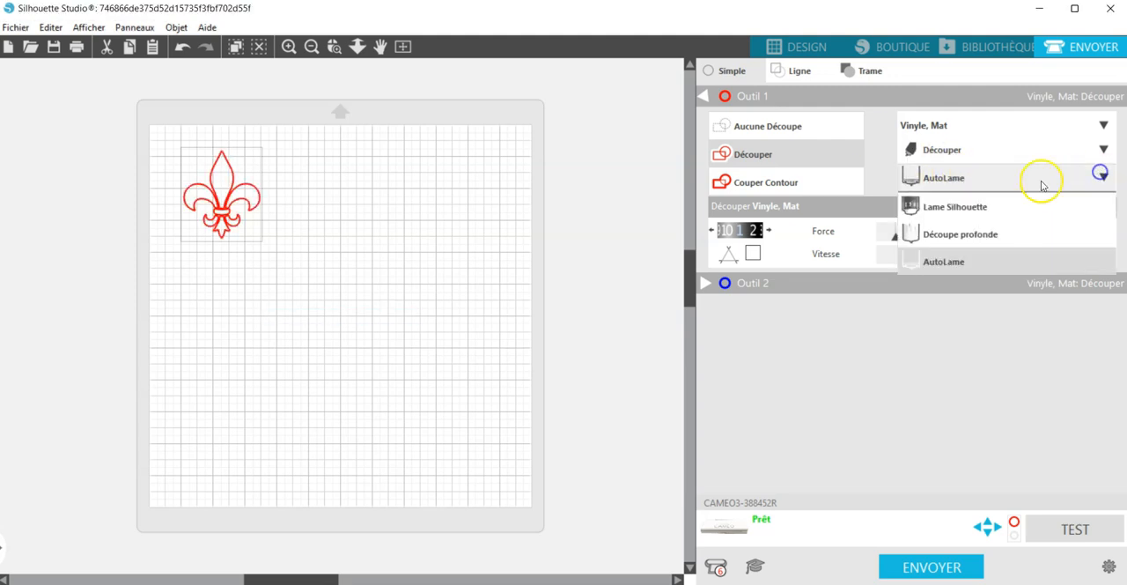
left_click(954, 270)
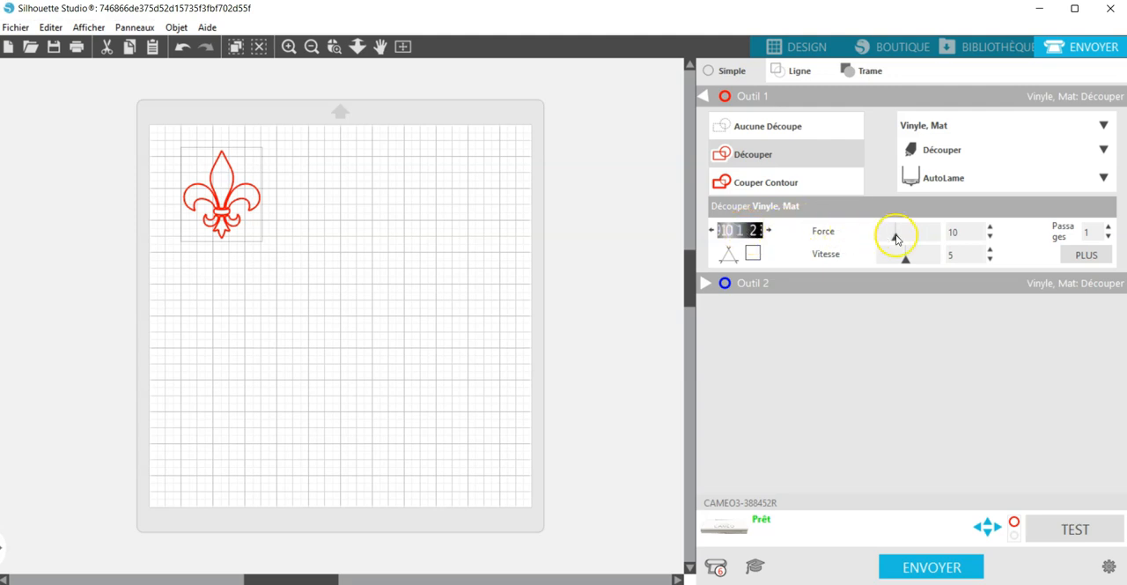
- Increase Outil 1's blade depth to 2 for the Vinyle, Mat cut
left_click(770, 230)
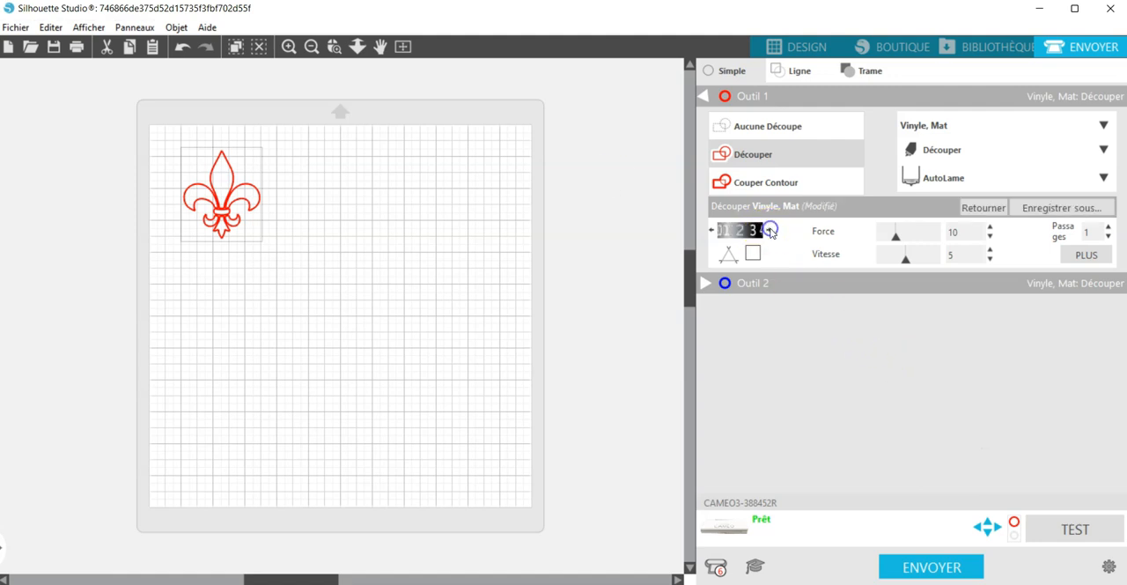